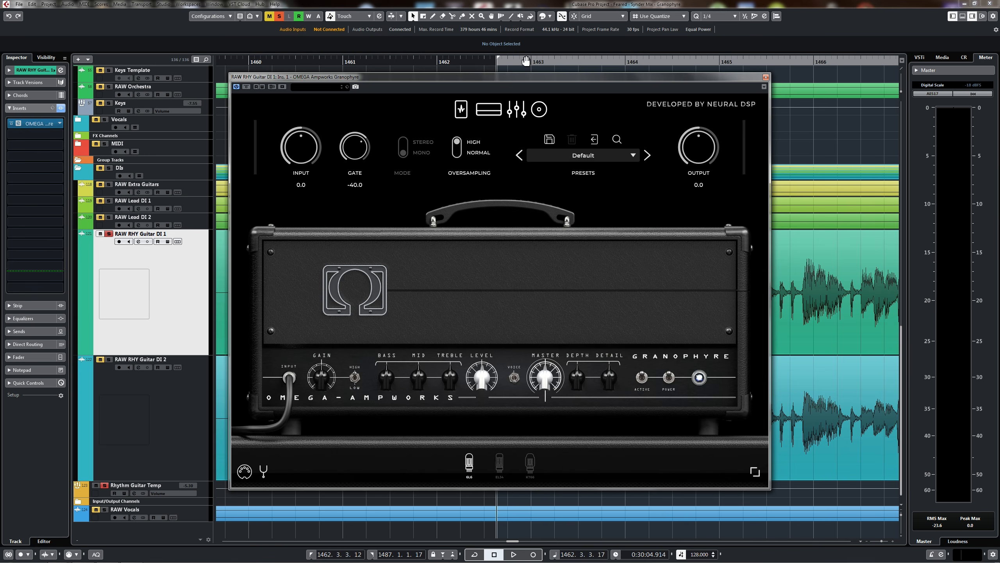
Play back RAW RHY Guitar DI 1 through the Granophyre amp's Default preset to hear the starting tone.
{"action": "mouse_move", "coordinate": [532, 78]}
{"action": "left_mouse_down"}
{"action": "mouse_move", "coordinate": [541, 87]}
{"action": "mouse_move", "coordinate": [533, 83]}
{"action": "left_mouse_up"}
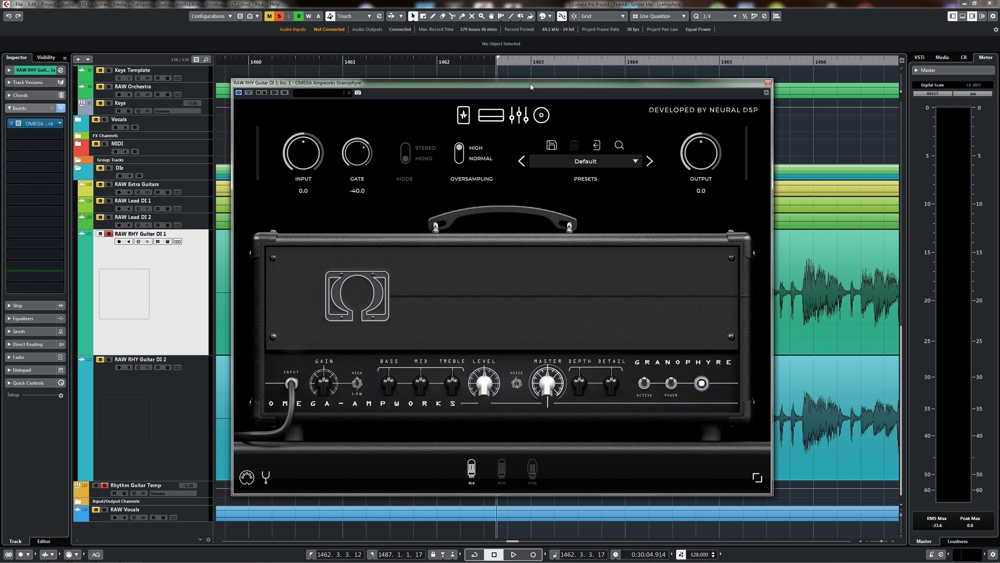
{"action": "key", "text": "space"}
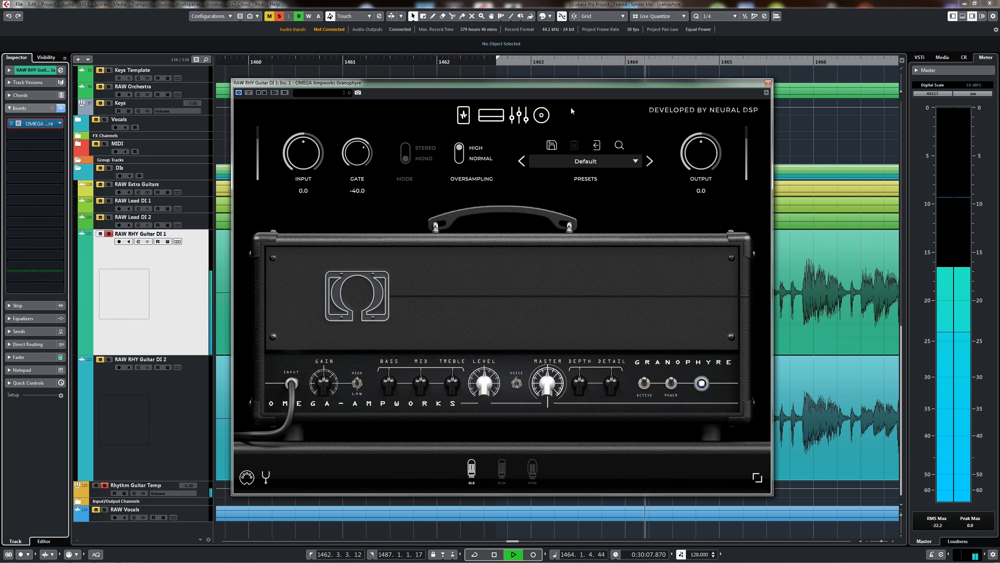
{"action": "key", "text": "space"}
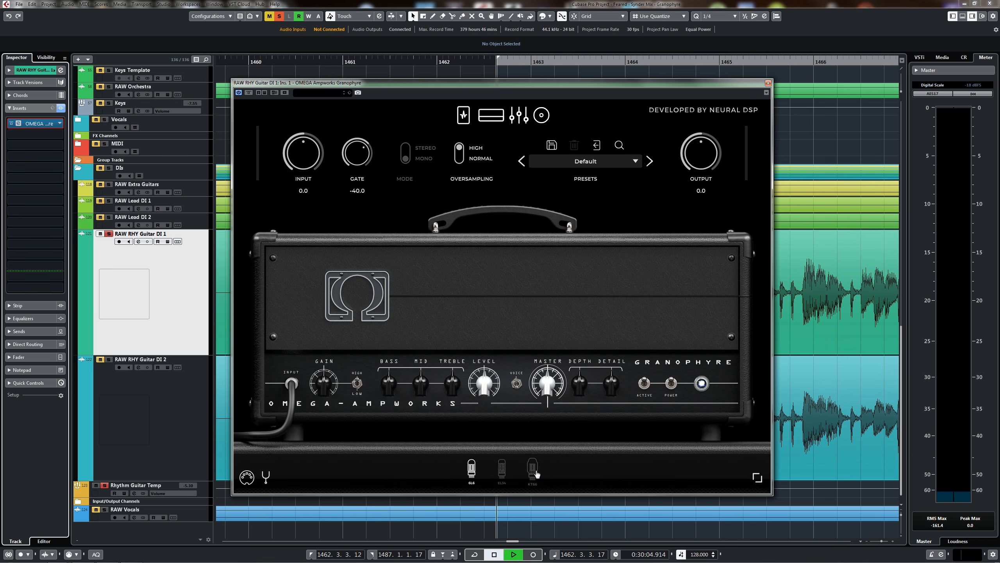
Compare the KT66 power tube with the 6L6 during playback, leaving KT66 selected.
{"action": "left_click", "coordinate": [533, 469]}
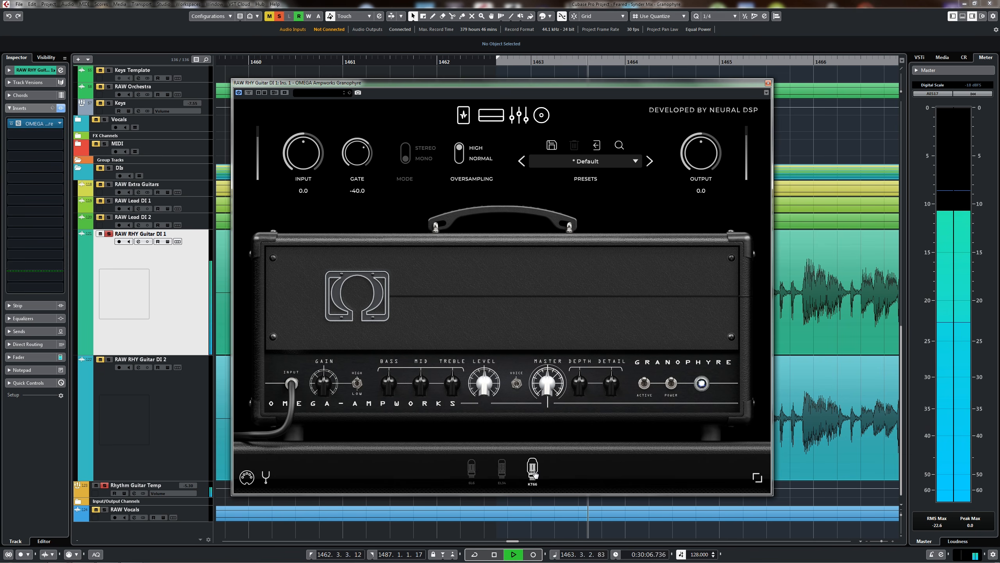
{"action": "left_click", "coordinate": [477, 473]}
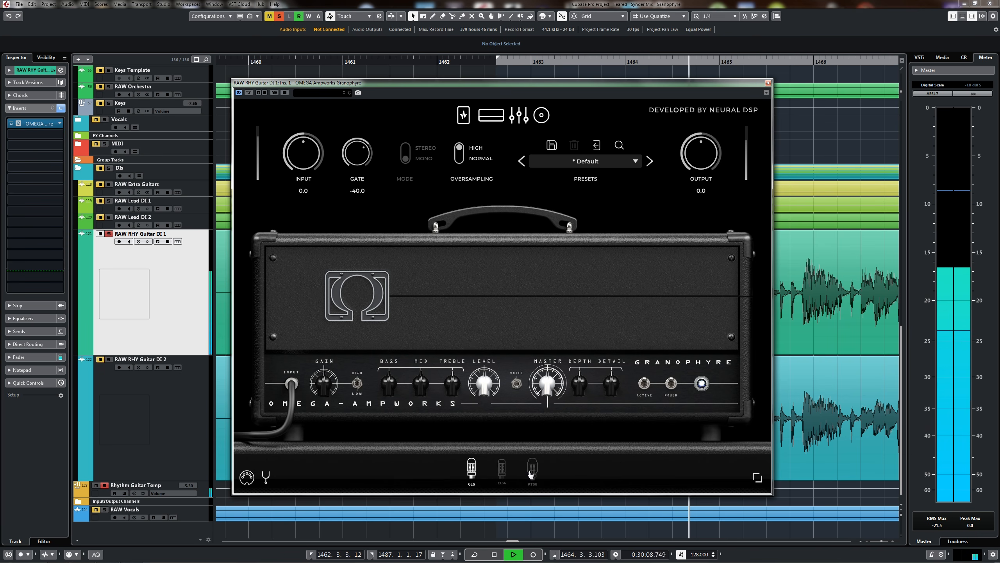
{"action": "left_click", "coordinate": [532, 471]}
{"action": "key", "text": "space"}
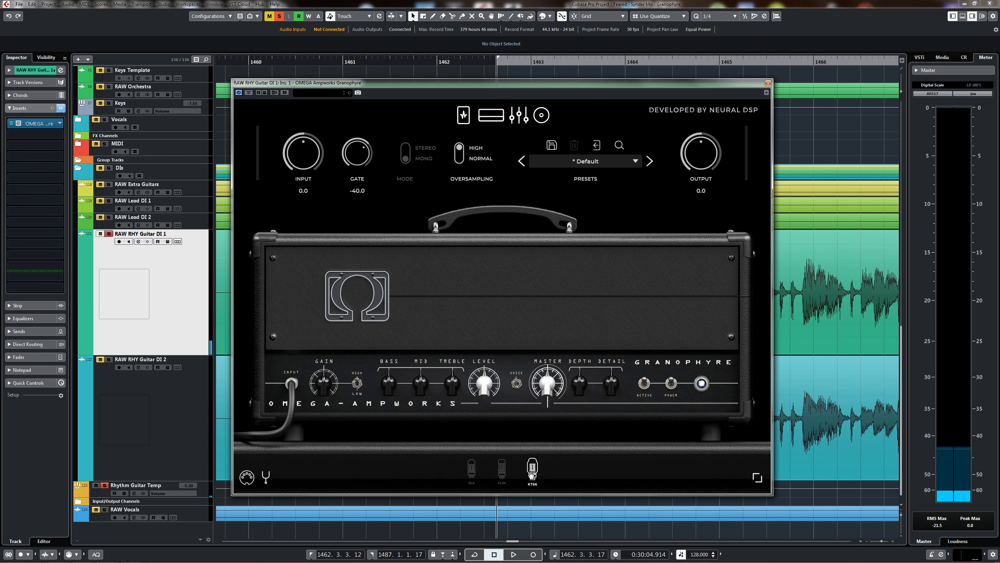
Lower the Gain on the Plumes overdrive pedal and adjust its Level and Tone while listening to the guitar.
{"action": "key", "text": "space"}
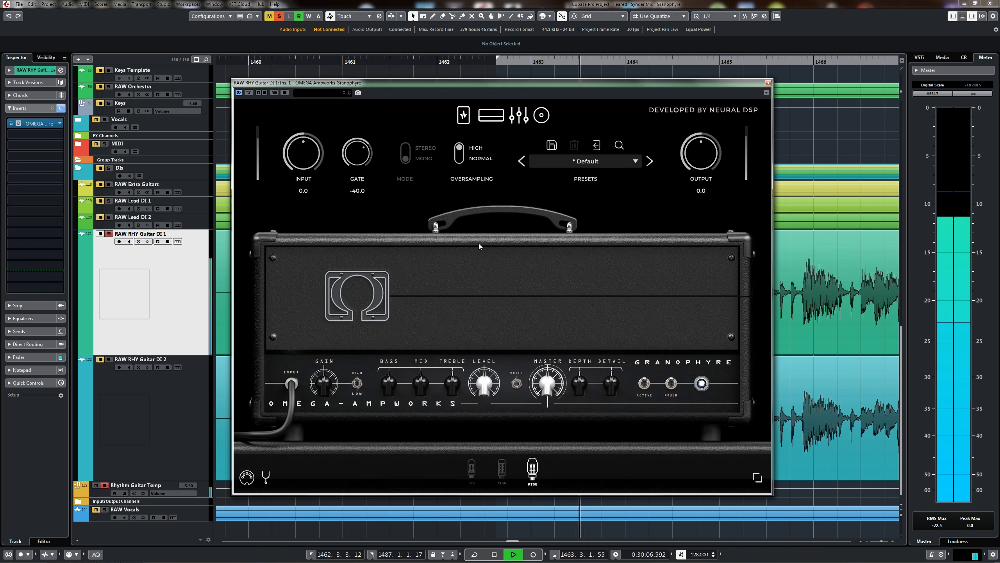
{"action": "left_click", "coordinate": [471, 115]}
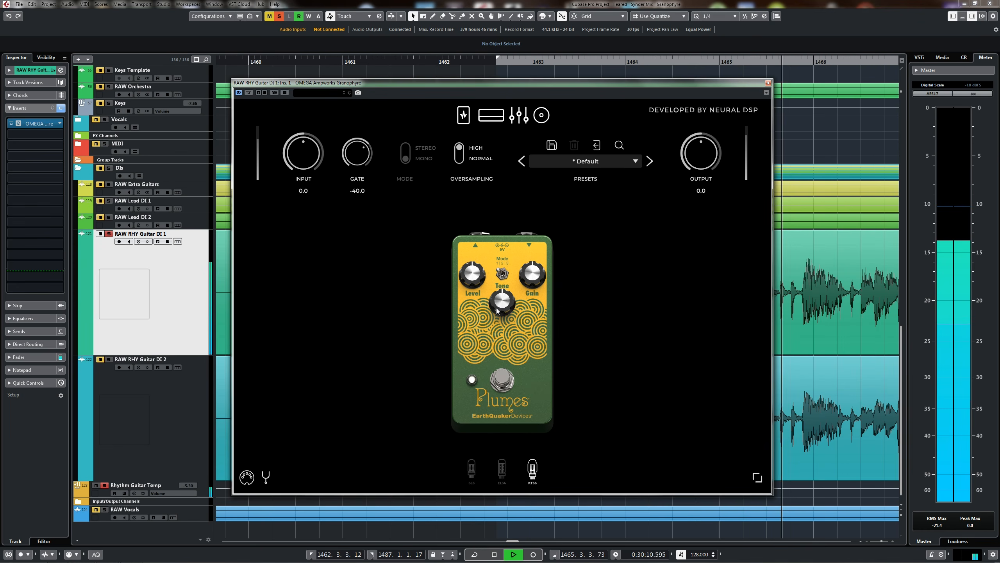
{"action": "left_click_drag", "start_coordinate": [528, 277], "coordinate": [525, 369]}
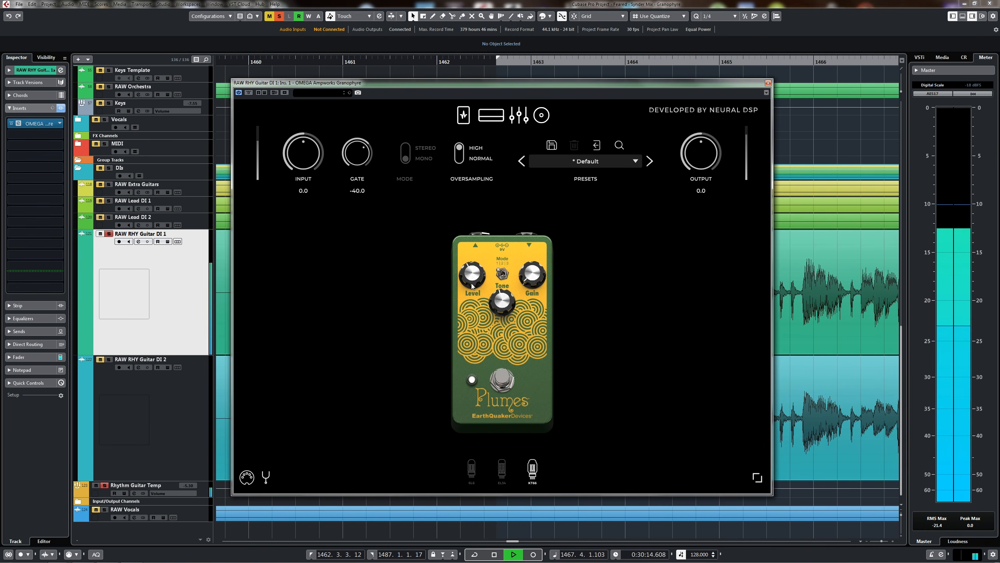
{"action": "left_click_drag", "start_coordinate": [470, 293], "coordinate": [485, 282]}
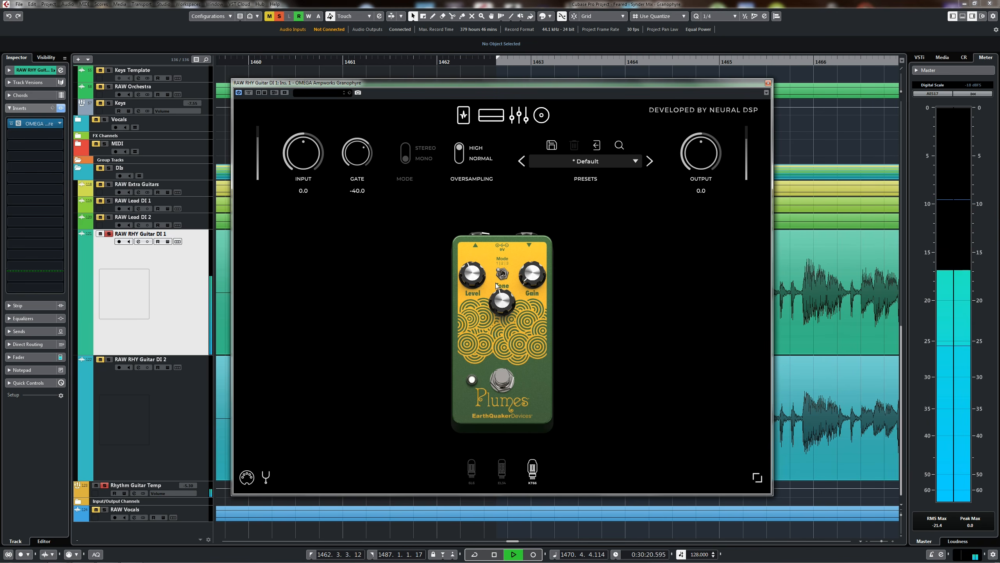
{"action": "left_click_drag", "start_coordinate": [495, 283], "coordinate": [501, 275]}
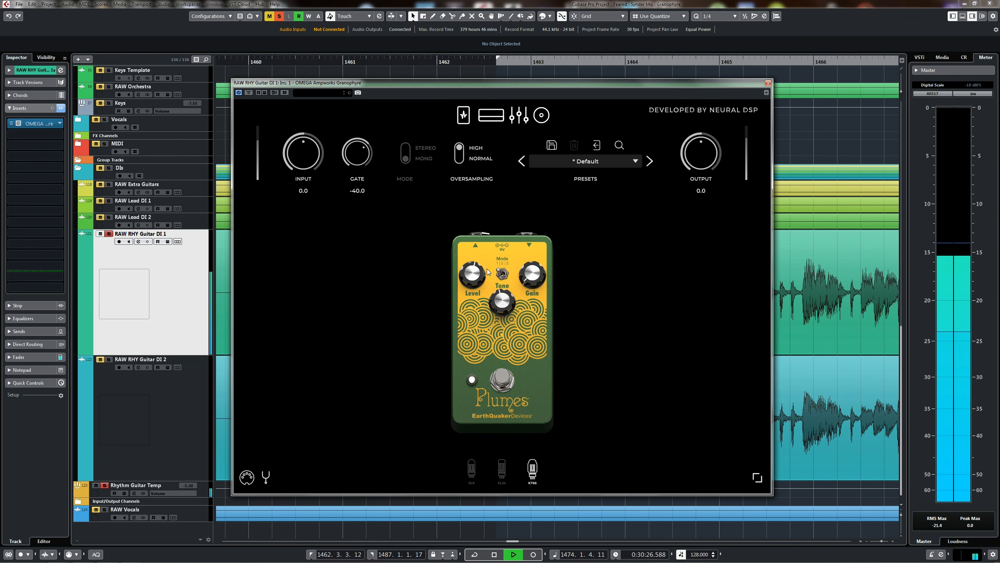
{"action": "key", "text": "space"}
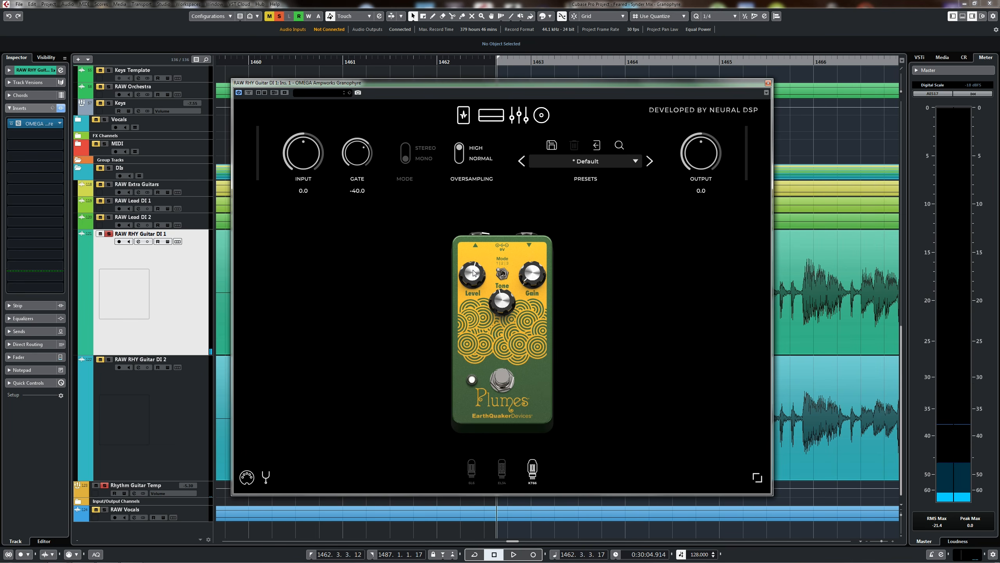
Return to the amp head and adjust its Master and Level knobs during playback.
{"action": "left_click", "coordinate": [491, 114]}
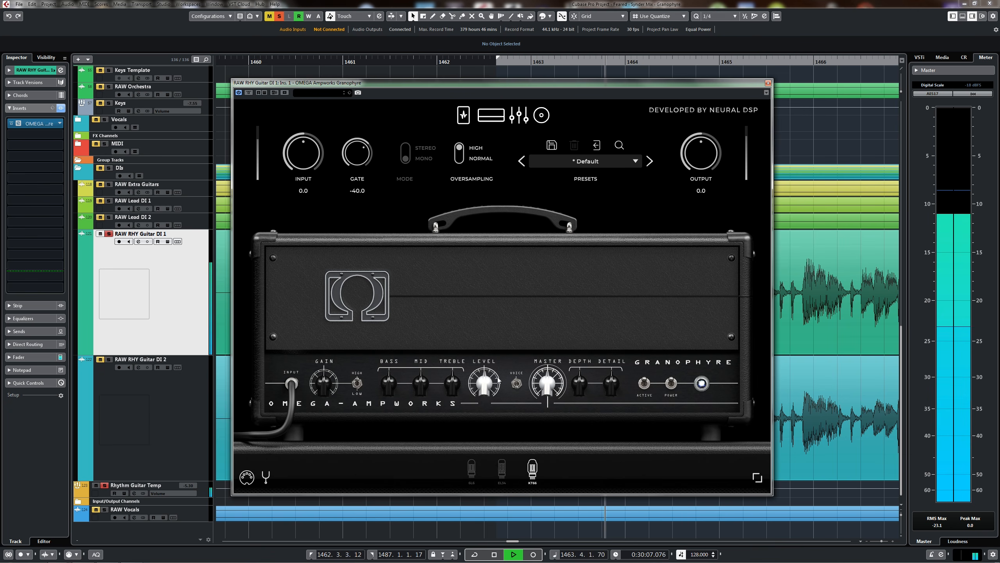
{"action": "left_click_drag", "start_coordinate": [545, 383], "coordinate": [502, 376]}
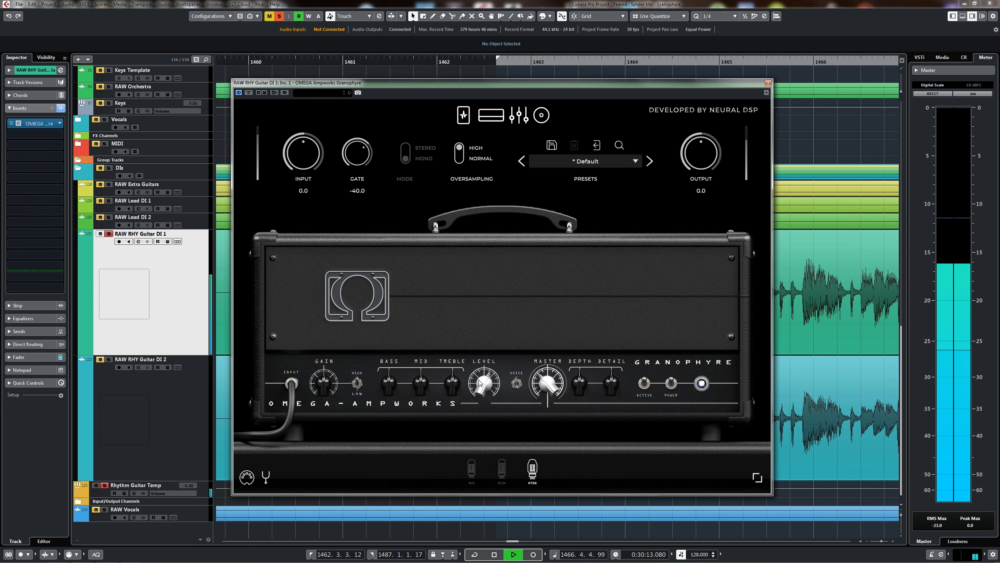
{"action": "mouse_move", "coordinate": [482, 378]}
{"action": "left_mouse_down"}
{"action": "mouse_move", "coordinate": [470, 387]}
{"action": "mouse_move", "coordinate": [502, 362]}
{"action": "mouse_move", "coordinate": [473, 382]}
{"action": "left_mouse_up"}
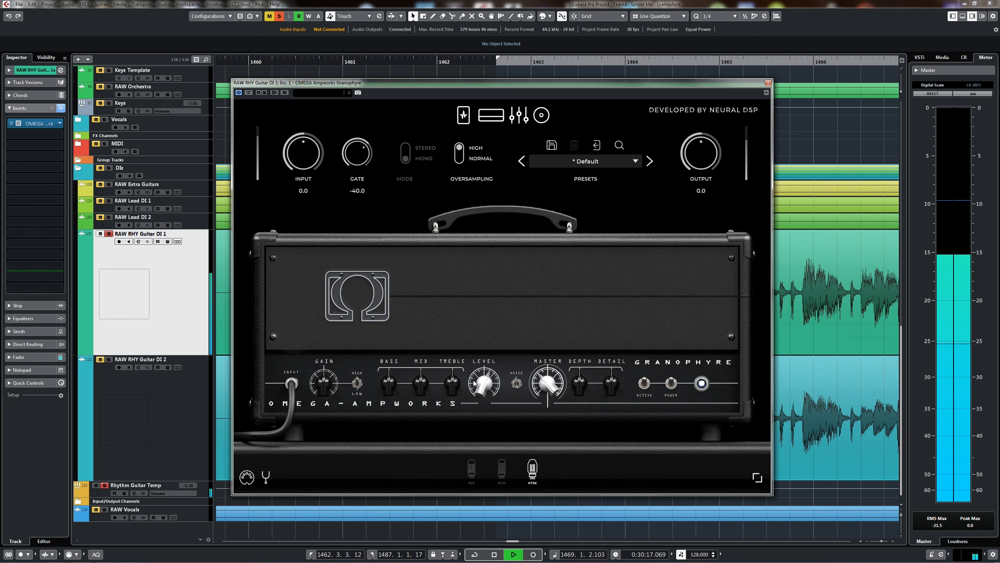
{"action": "key", "text": "space"}
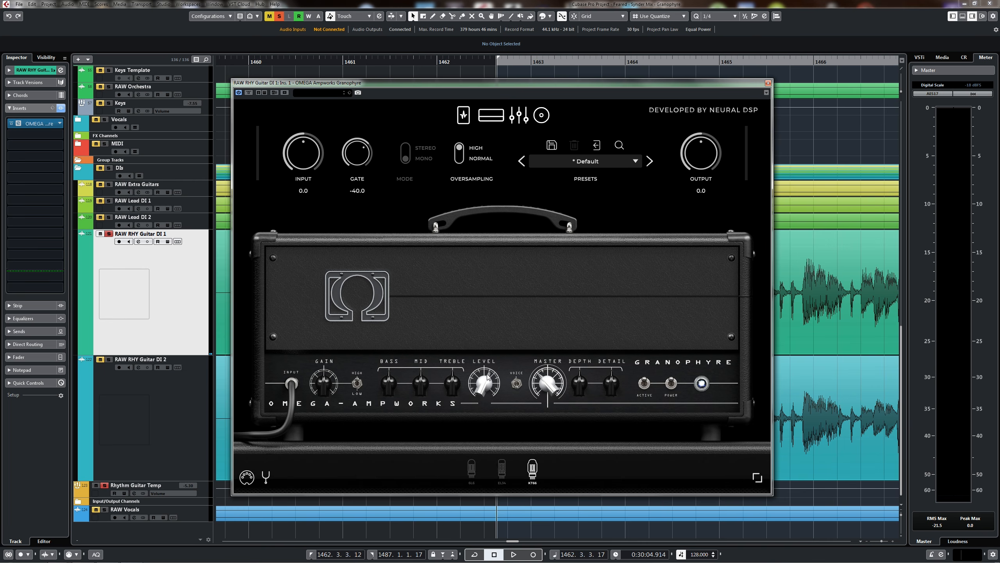
Adjust the amp's Detail and Depth knobs while the guitar plays.
{"action": "key", "text": "space"}
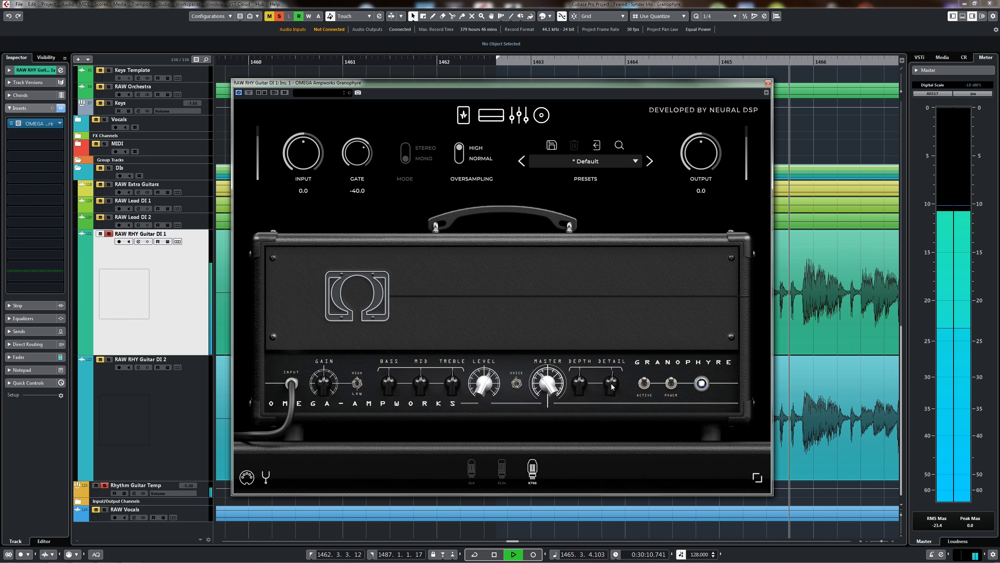
{"action": "left_click_drag", "start_coordinate": [611, 382], "coordinate": [617, 383]}
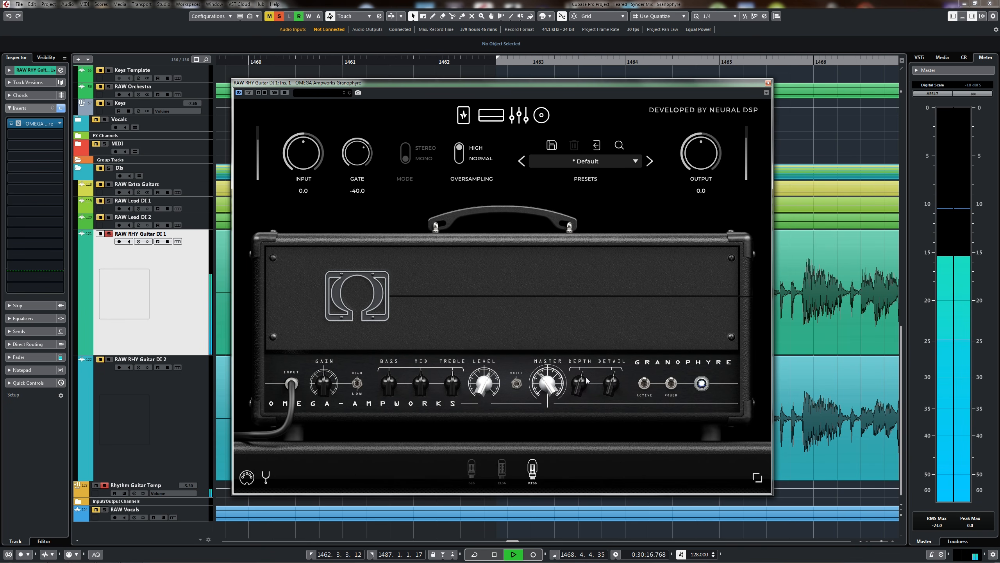
{"action": "key", "text": "space"}
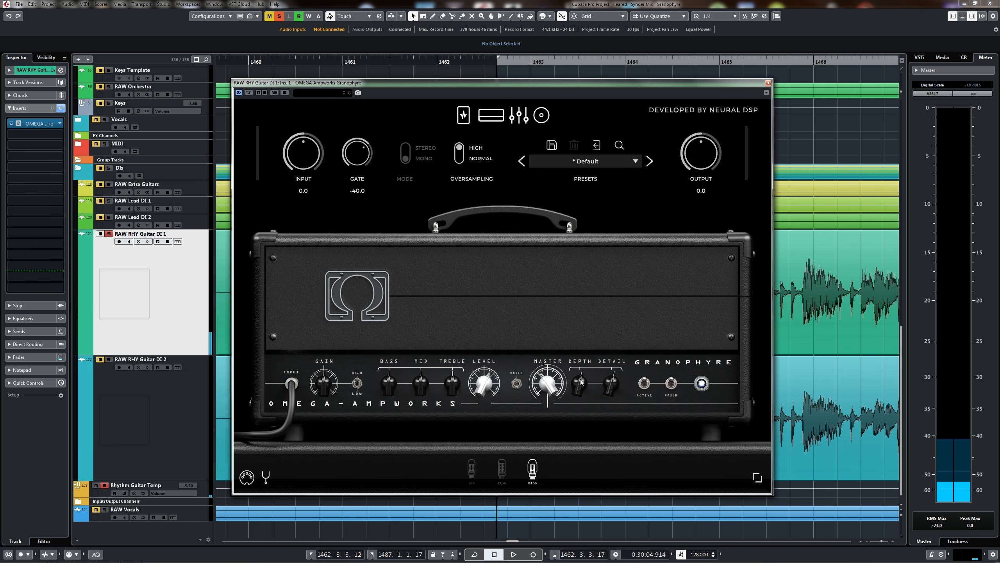
Switch on the second cabinet microphone, choose Dynamic 57 VM for it and set its level to -13.4.
{"action": "left_click", "coordinate": [542, 116]}
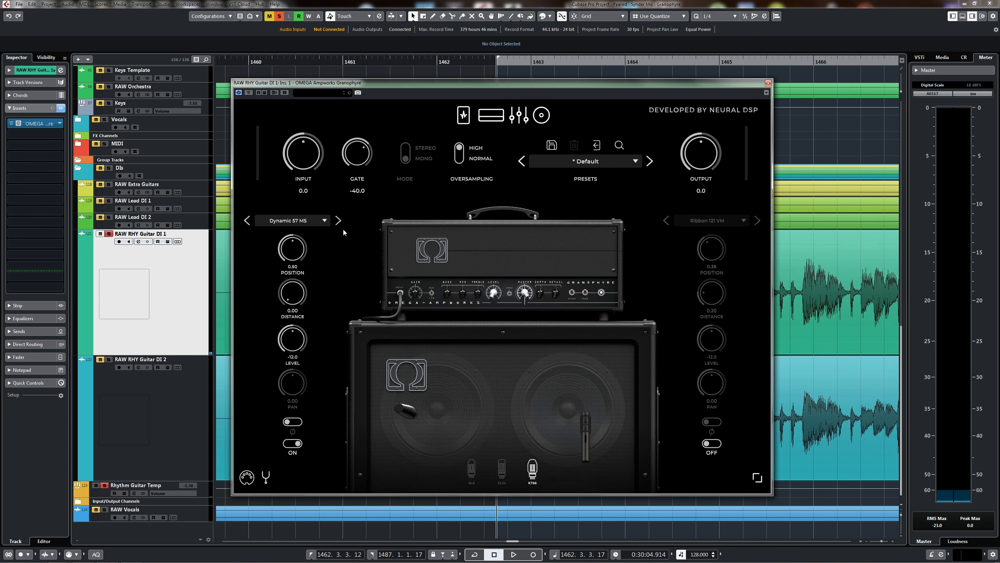
{"action": "left_click", "coordinate": [713, 444]}
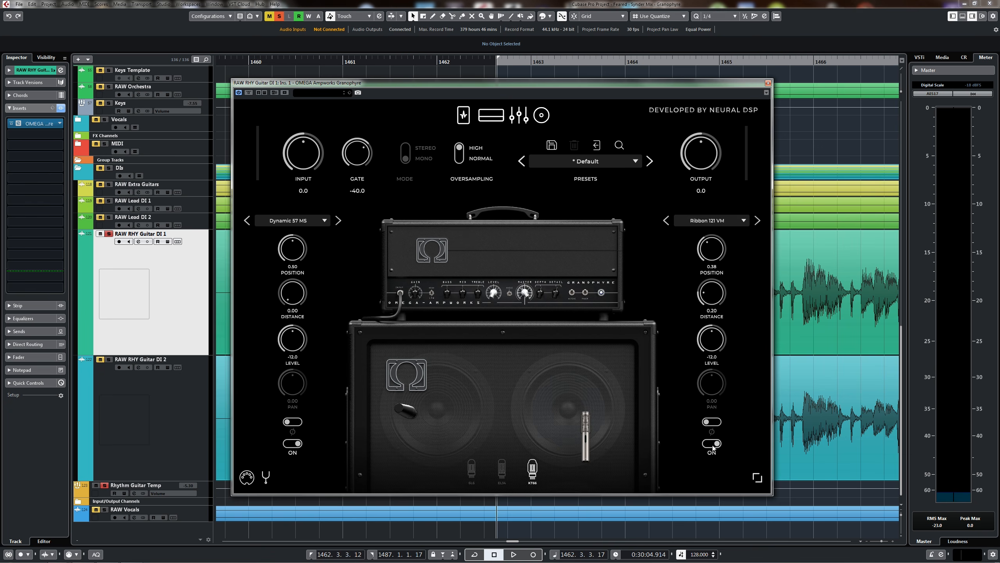
{"action": "left_click", "coordinate": [711, 221]}
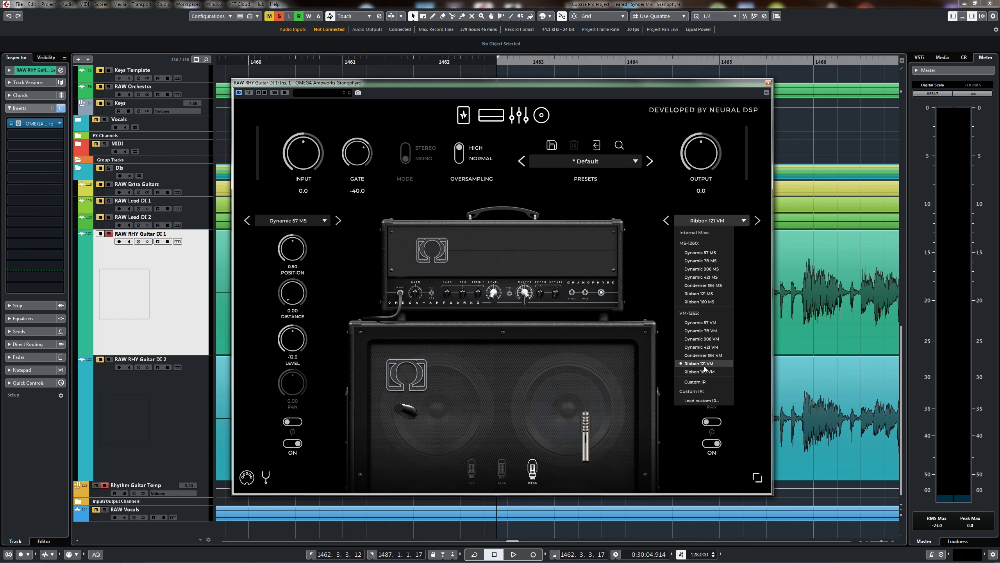
{"action": "left_click", "coordinate": [713, 326]}
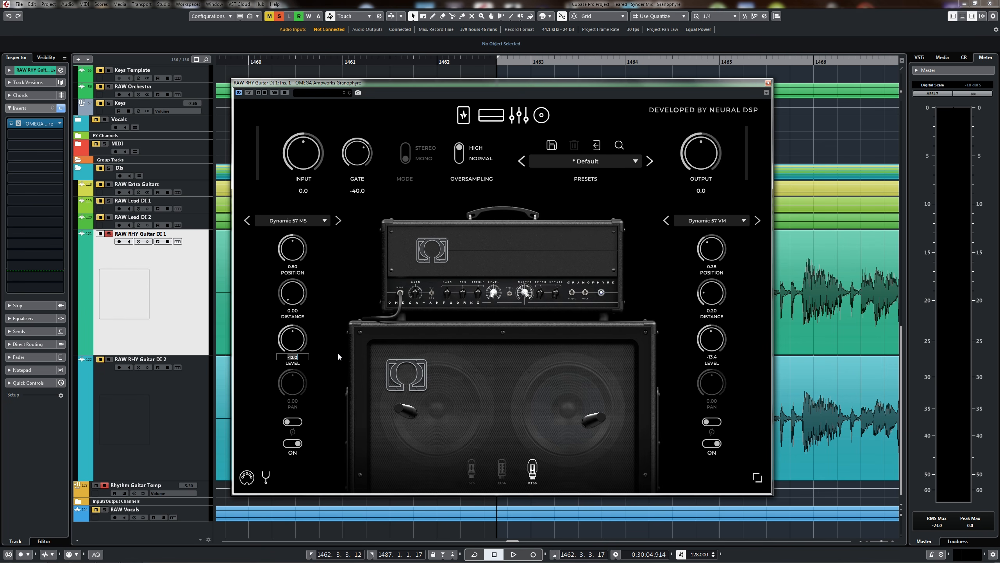
Set the Dynamic 57 MS microphone's level to 0 and play back the guitar with both microphones.
{"action": "type", "text": "0"}
{"action": "key", "text": "Return"}
{"action": "key", "text": "space"}
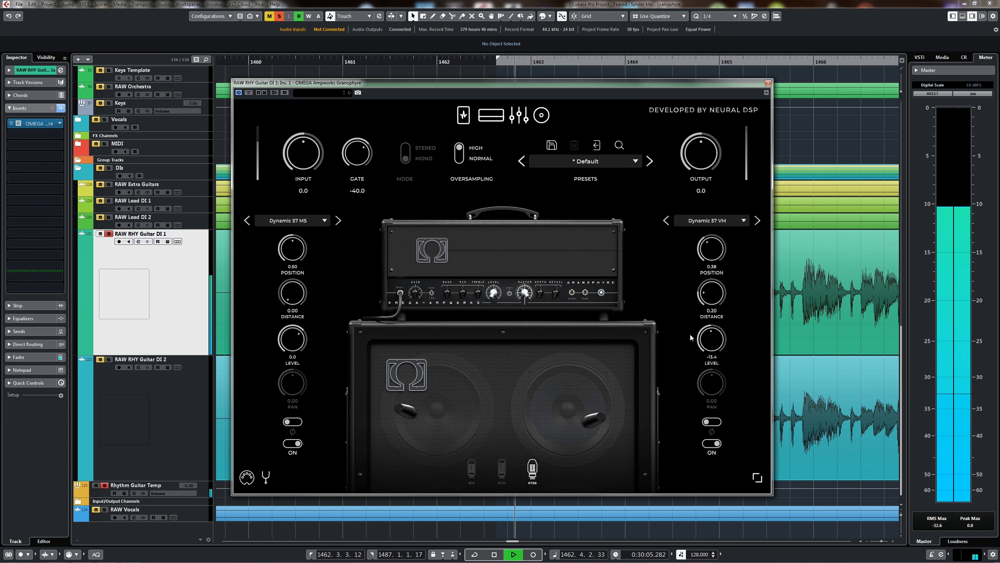
Go back to the amp head, lower the Bass knob and try out the Mid knob during playback.
{"action": "left_click", "coordinate": [490, 114]}
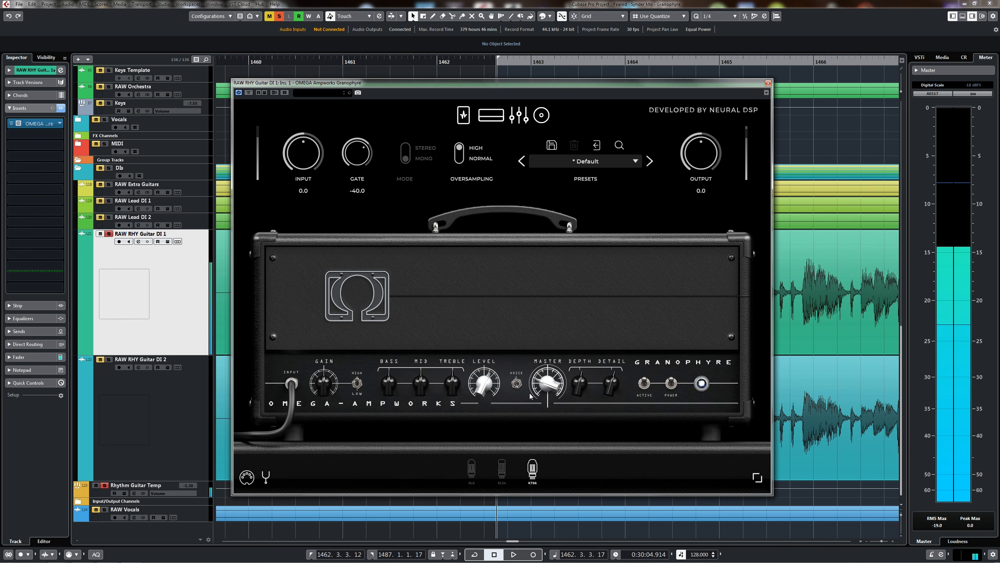
{"action": "key", "text": "space"}
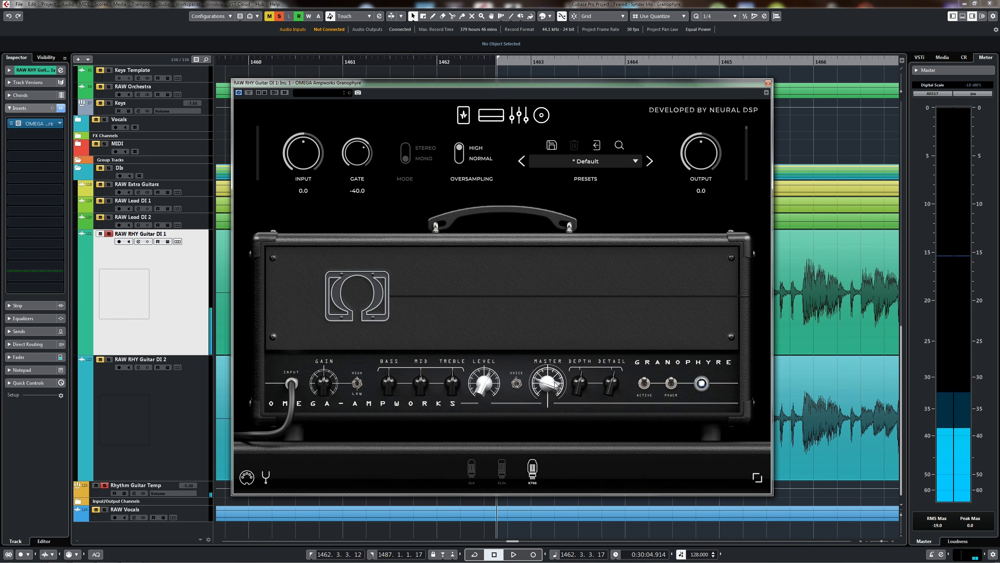
{"action": "key", "text": "space"}
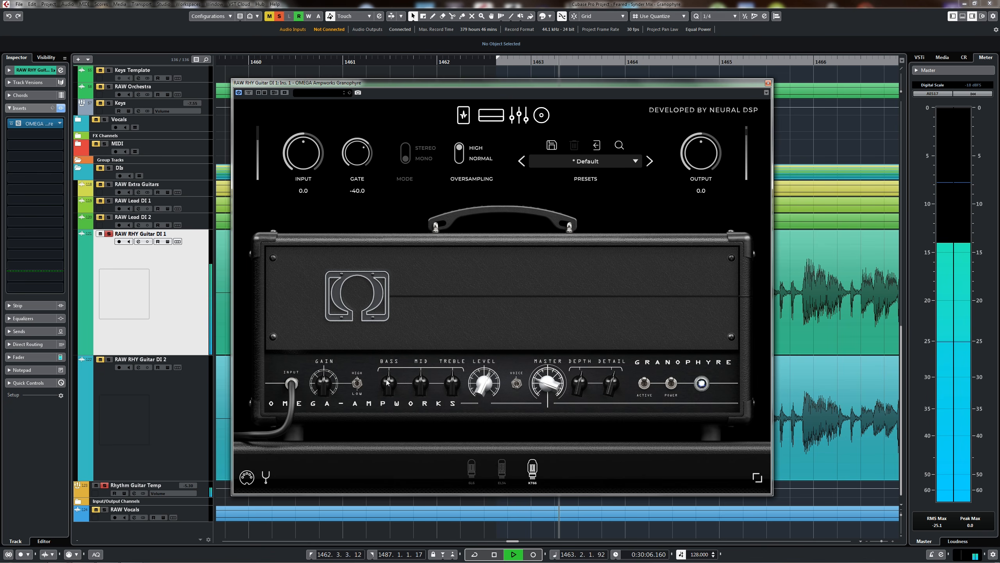
{"action": "mouse_move", "coordinate": [388, 384]}
{"action": "left_mouse_down"}
{"action": "mouse_move", "coordinate": [379, 414]}
{"action": "mouse_move", "coordinate": [398, 397]}
{"action": "left_mouse_up"}
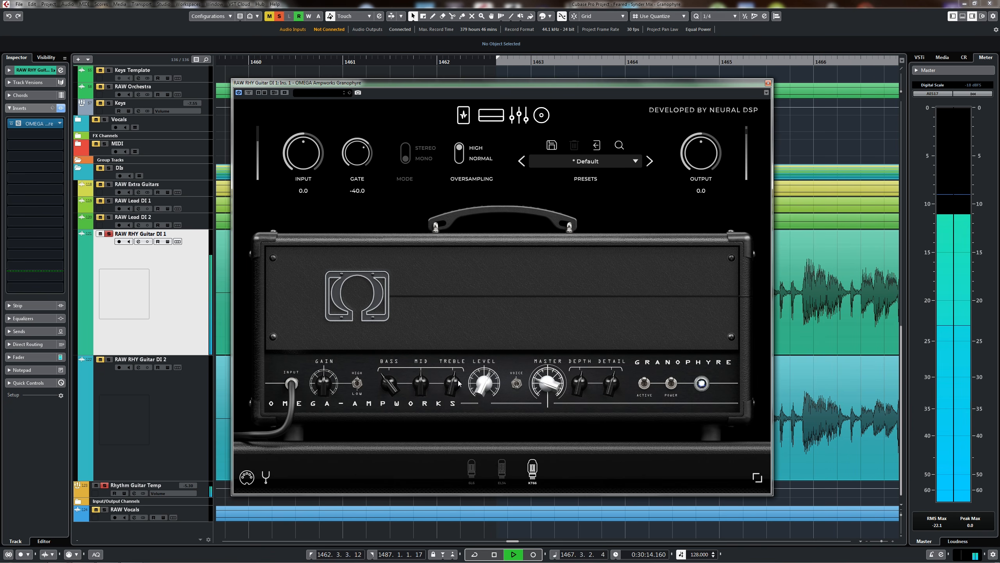
{"action": "left_click_drag", "start_coordinate": [421, 383], "coordinate": [435, 400]}
{"action": "key", "text": "space"}
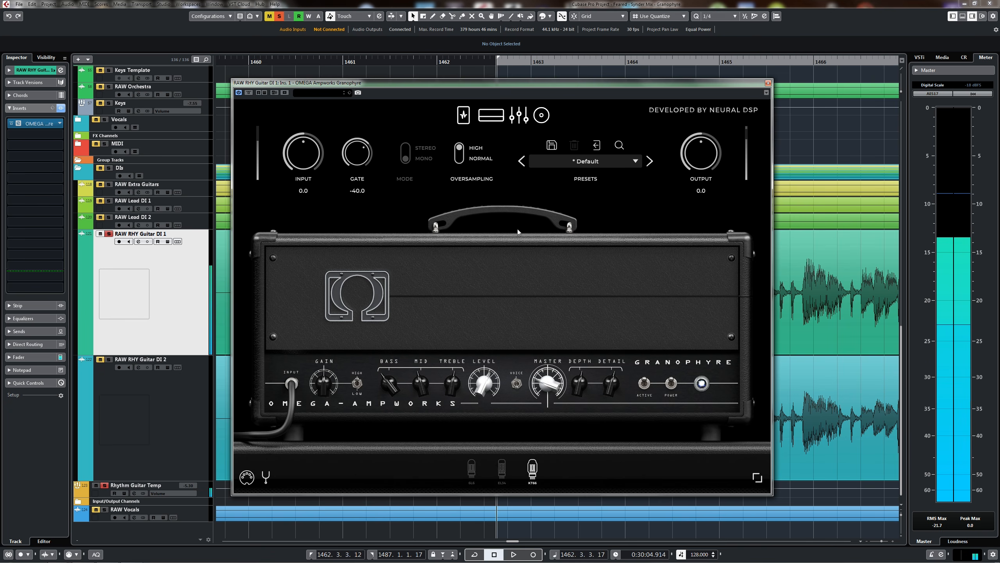
On the nine-band equalizer, set 16 kHz to -3.9 and 8 kHz to -1.5 while listening to the guitar.
{"action": "left_click", "coordinate": [520, 115]}
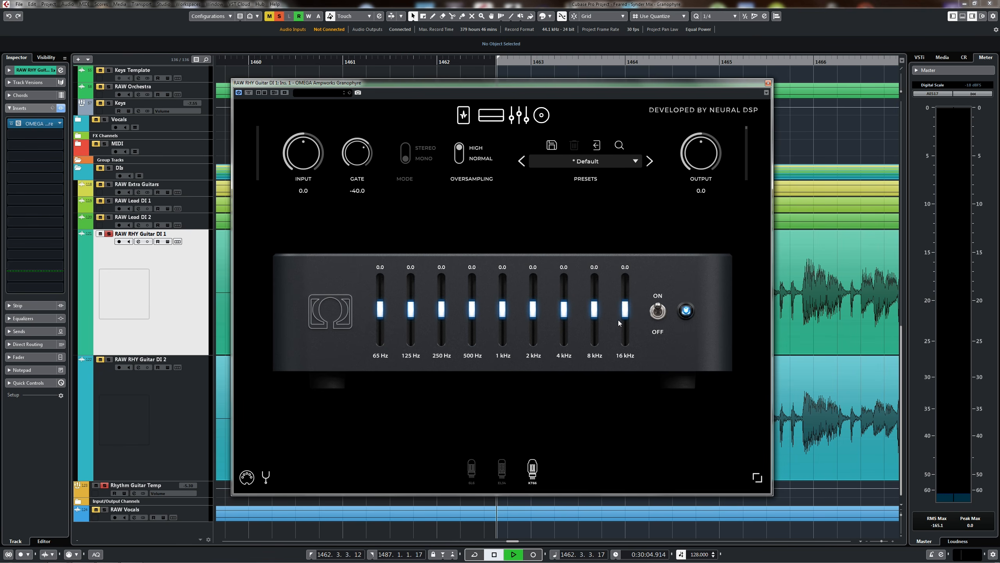
{"action": "left_click_drag", "start_coordinate": [624, 311], "coordinate": [616, 320]}
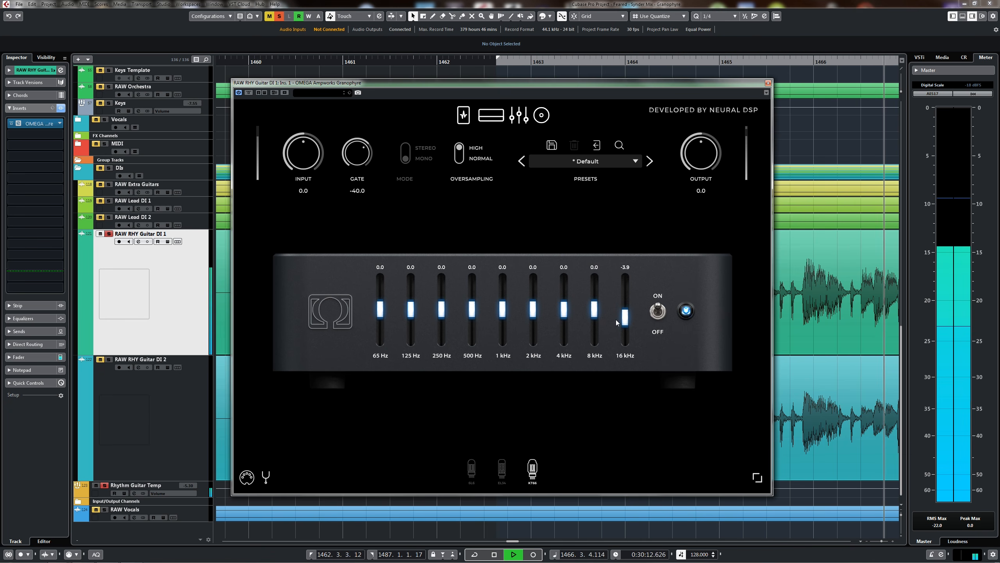
{"action": "key", "text": "space"}
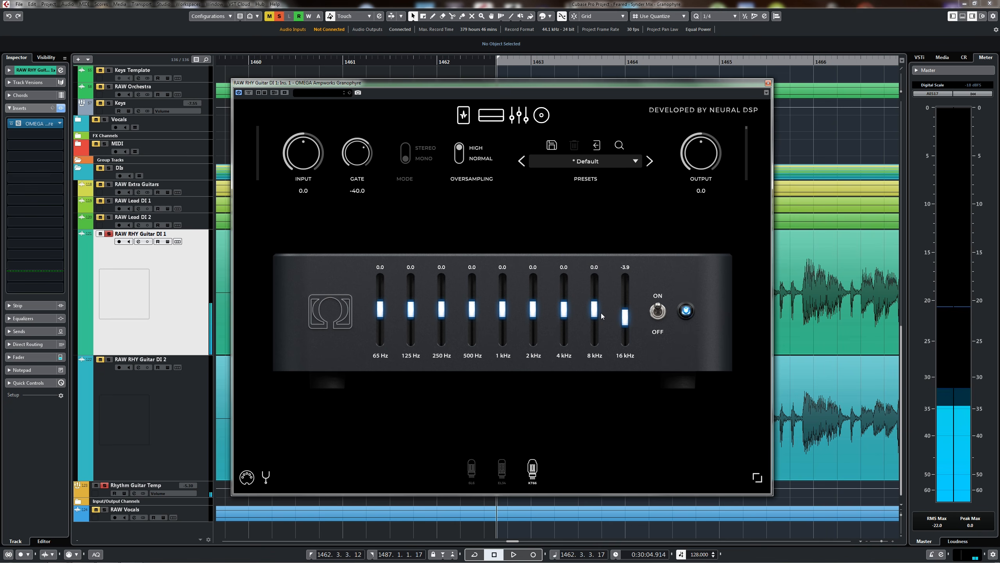
{"action": "key", "text": "space"}
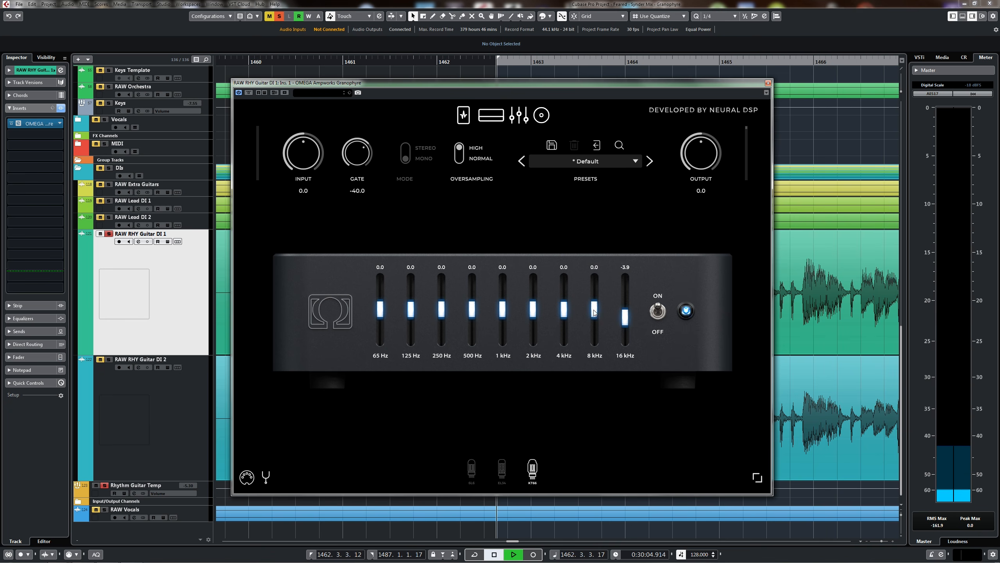
{"action": "mouse_move", "coordinate": [594, 313]}
{"action": "left_mouse_down"}
{"action": "mouse_move", "coordinate": [586, 323]}
{"action": "mouse_move", "coordinate": [607, 313]}
{"action": "left_mouse_up"}
{"action": "left_click_drag", "start_coordinate": [605, 311], "coordinate": [603, 312]}
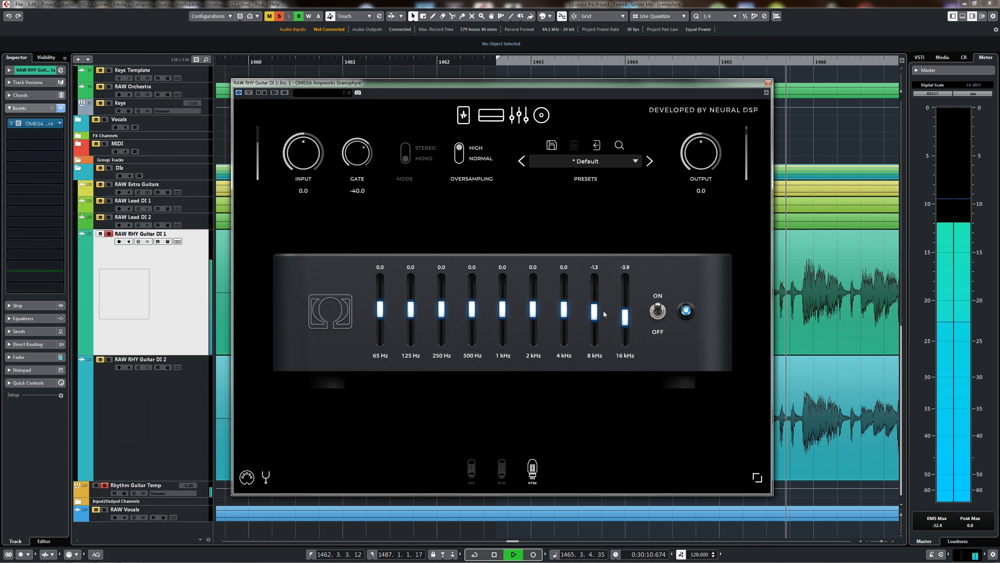
{"action": "key", "text": "space"}
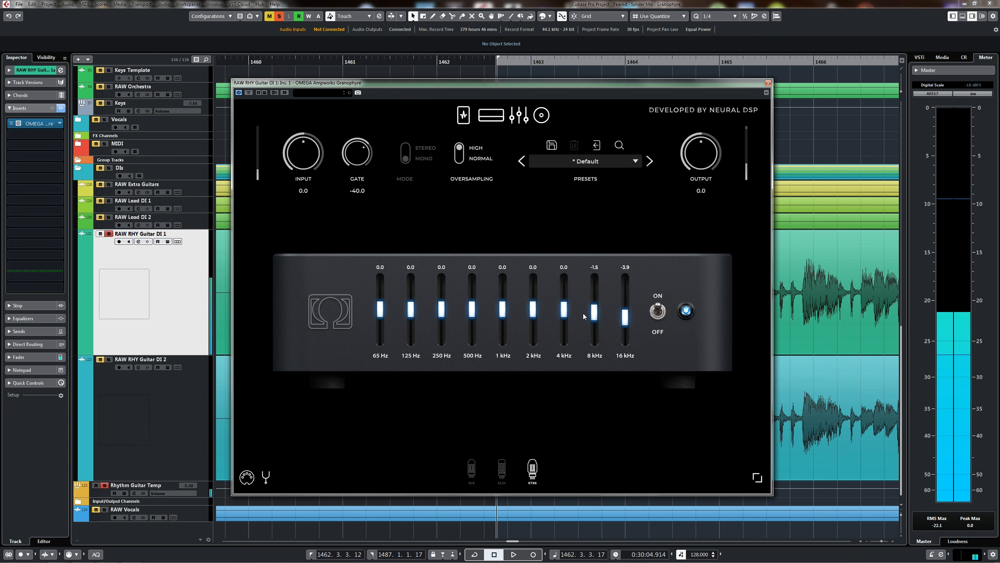
Set the nine-band equalizer's 65 Hz band to -3.0 during playback and return to the amp head.
{"action": "key", "text": "space"}
{"action": "left_click_drag", "start_coordinate": [380, 310], "coordinate": [403, 318]}
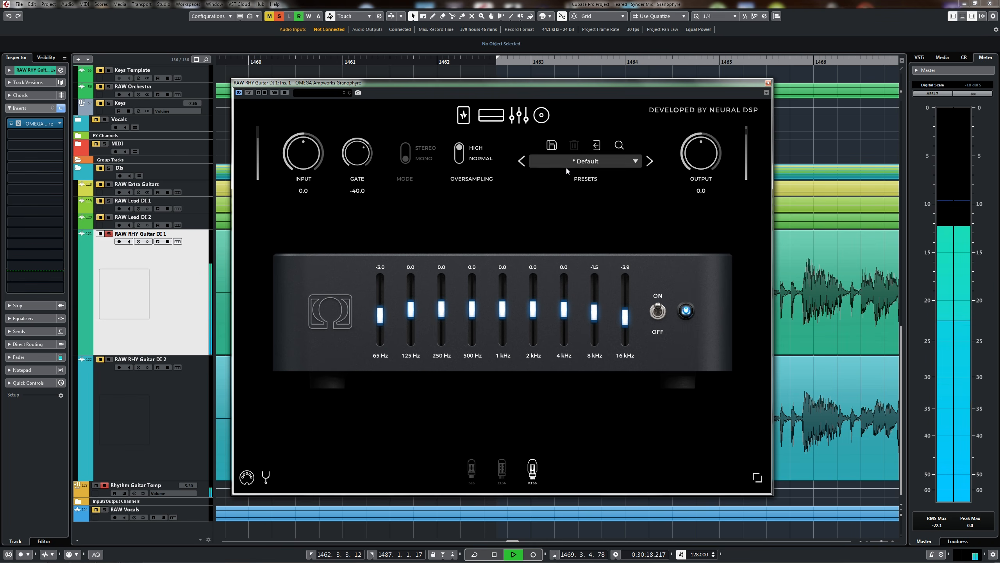
{"action": "left_click", "coordinate": [491, 120]}
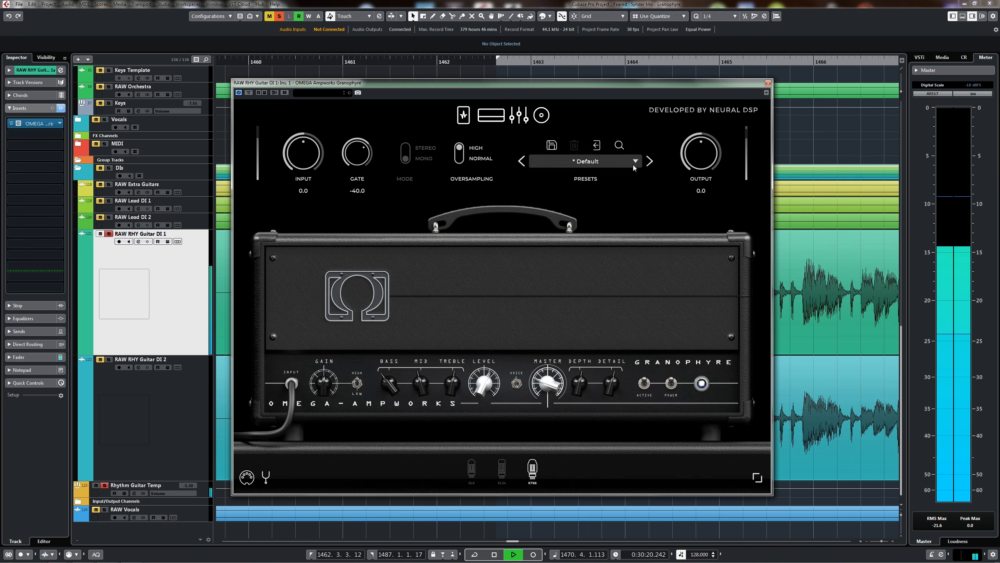
Close the amp plugin and listen to both soloed rhythm guitars from about bar 1478.
{"action": "key", "text": "space"}
{"action": "left_click", "coordinate": [767, 83]}
{"action": "key", "text": "g"}
{"action": "key", "text": "g"}
{"action": "key", "text": "g"}
{"action": "key", "text": "g"}
{"action": "key", "text": "g"}
{"action": "key", "text": "g"}
{"action": "key", "text": "g"}
{"action": "key", "text": "g"}
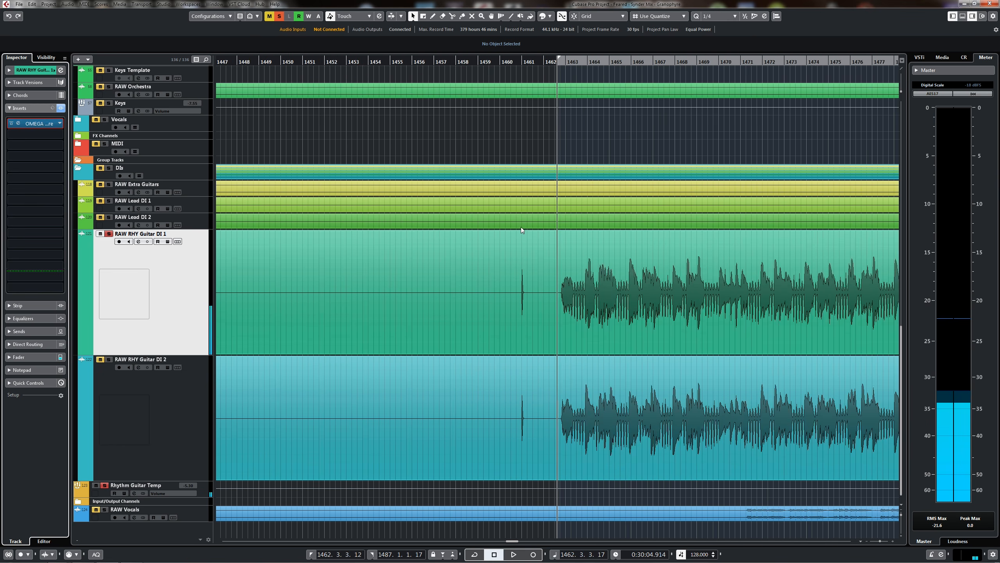
{"action": "scroll", "coordinate": [526, 226], "scroll_direction": "right", "scroll_amount": 3}
{"action": "left_click", "coordinate": [566, 62]}
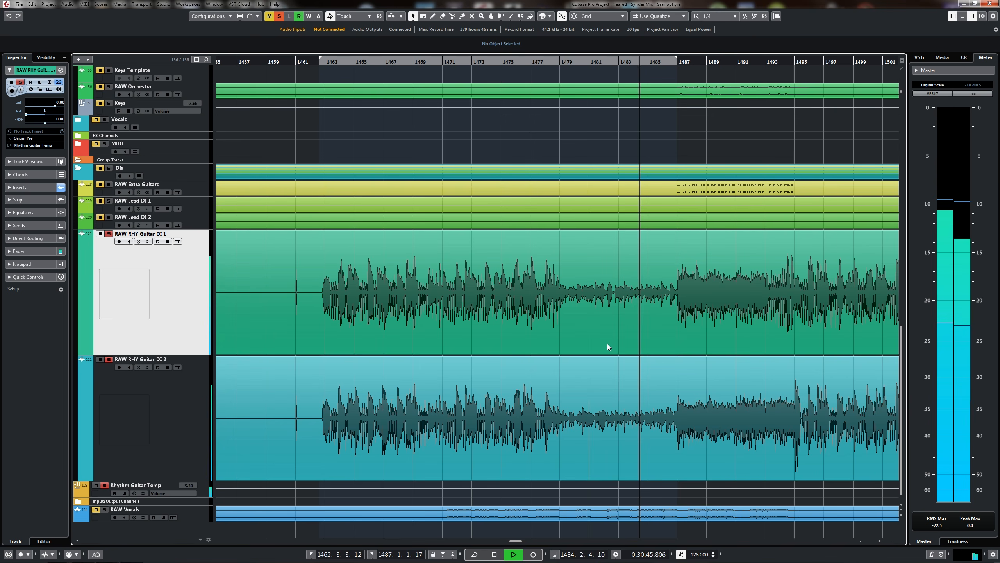
{"action": "key", "text": "space"}
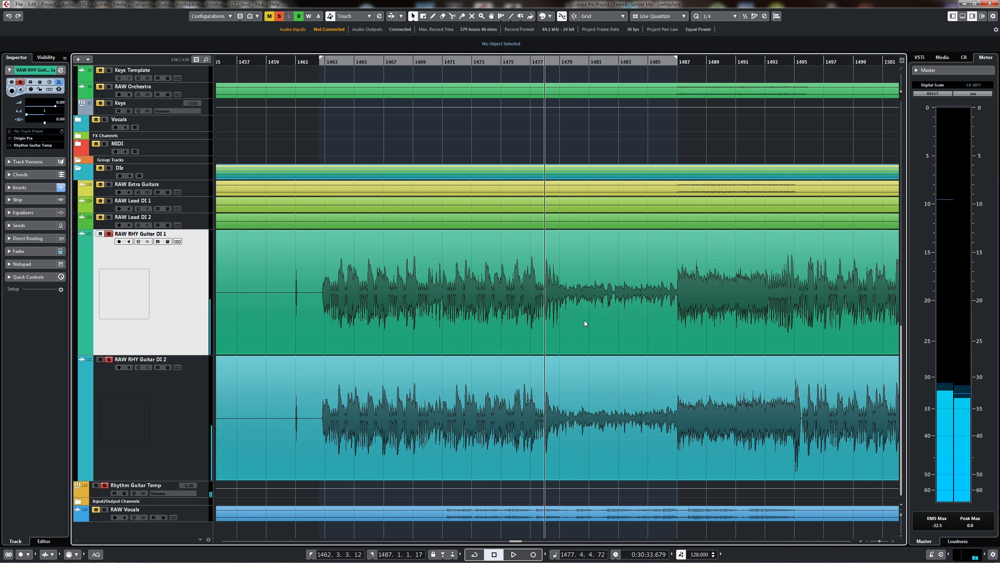
Activate the bypassed FabFilter inserts on the Rhythm Guitar Temp group and open its Pro-Q 2 equalizer.
{"action": "left_click", "coordinate": [164, 486]}
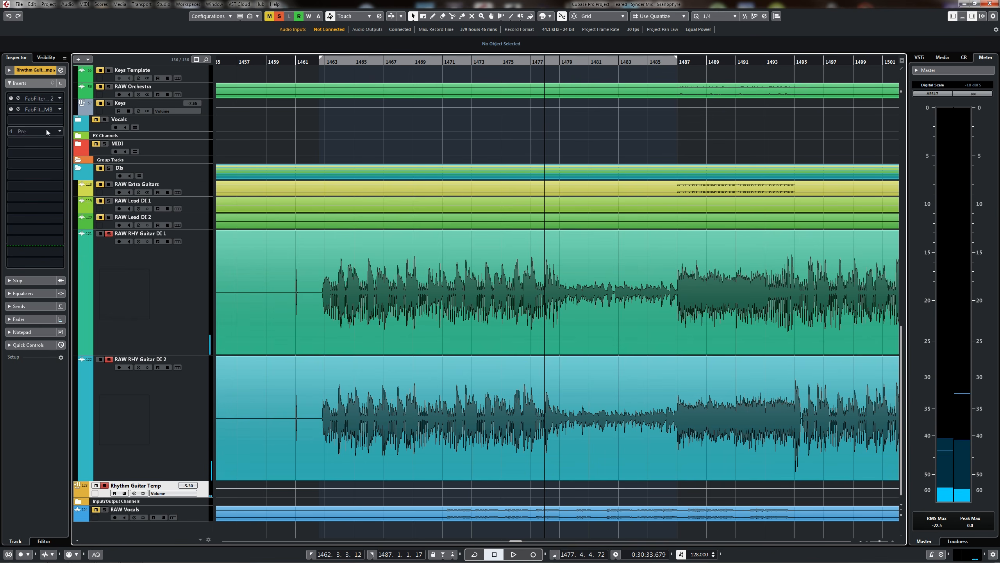
{"action": "left_click", "coordinate": [11, 99]}
{"action": "left_click", "coordinate": [35, 99]}
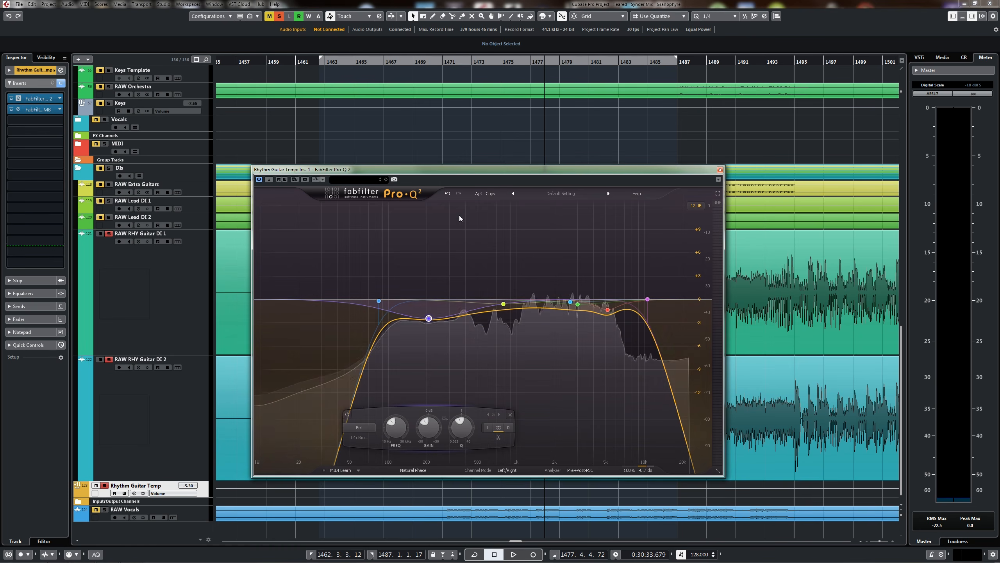
{"action": "left_click_drag", "start_coordinate": [560, 173], "coordinate": [570, 173]}
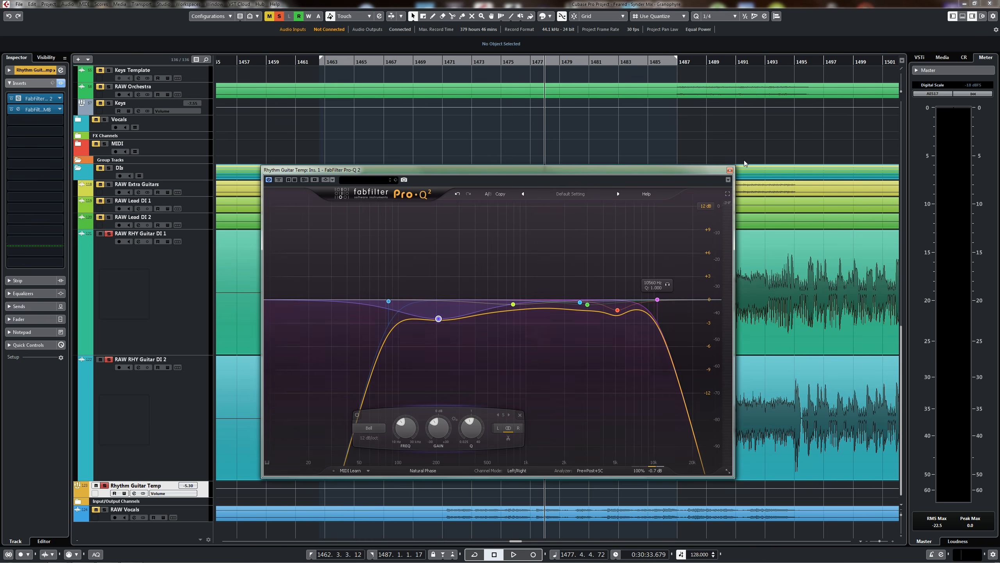
Play the rhythm guitars in the full mix and move playback to about bar 1478.
{"action": "key", "text": "space"}
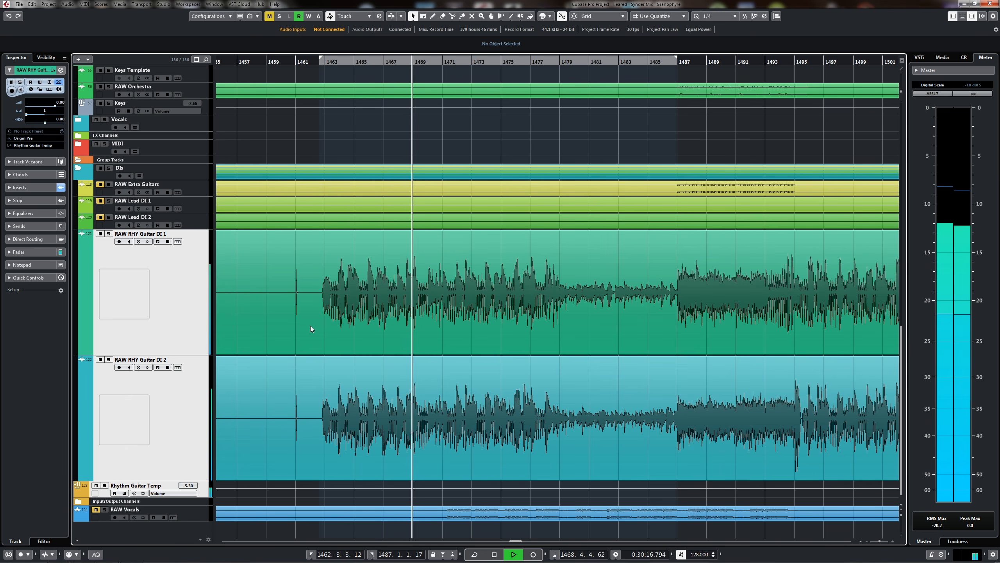
{"action": "left_click", "coordinate": [544, 62]}
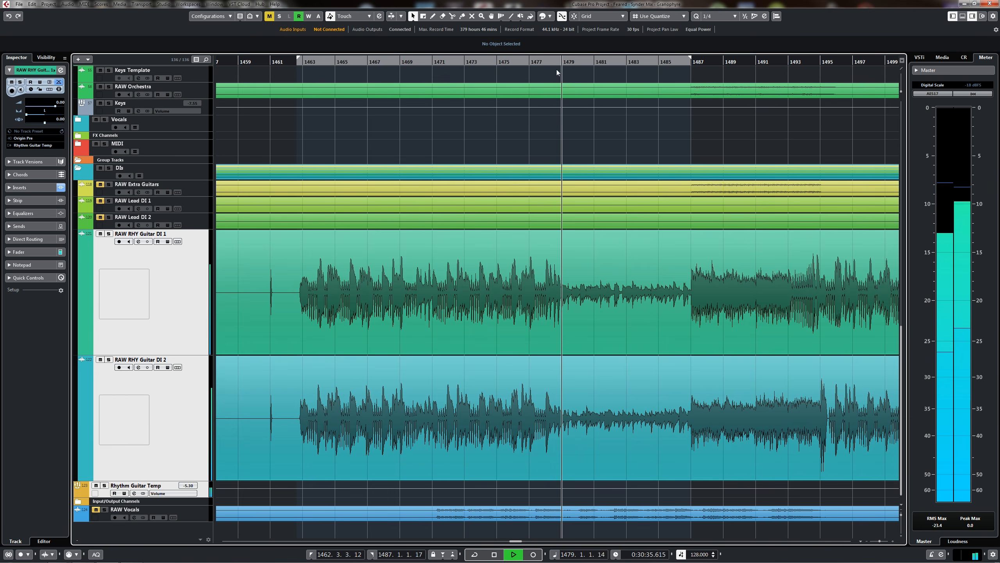
Move playback to about bar 1535, listen to the rhythm guitars in the mix there, and stop playback.
{"action": "scroll", "coordinate": [568, 203], "scroll_direction": "right", "scroll_amount": 1}
{"action": "scroll", "coordinate": [568, 202], "scroll_direction": "right", "scroll_amount": 3}
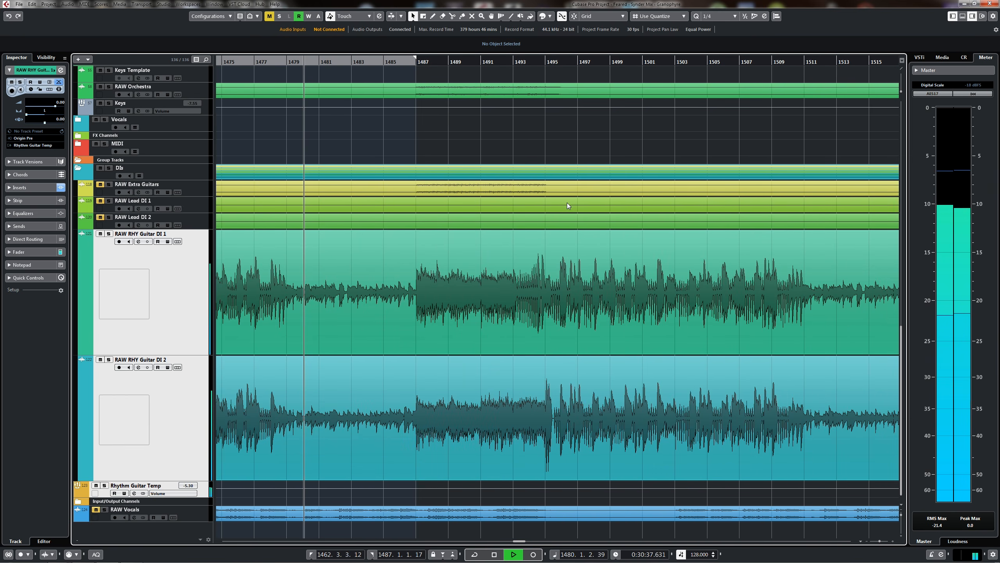
{"action": "key", "text": "g"}
{"action": "key", "text": "g"}
{"action": "scroll", "coordinate": [608, 217], "scroll_direction": "right", "scroll_amount": 3}
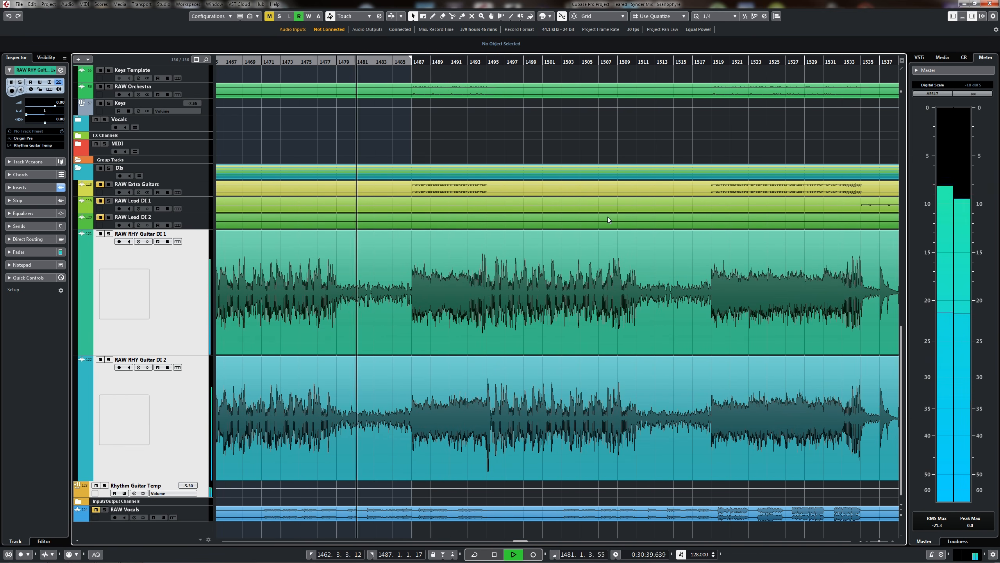
{"action": "scroll", "coordinate": [608, 217], "scroll_direction": "right", "scroll_amount": 6}
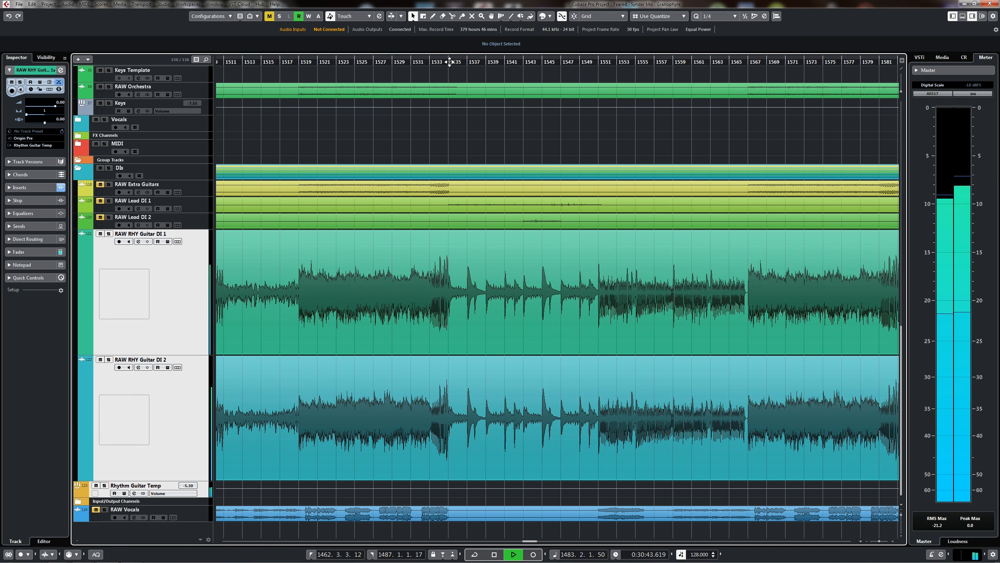
{"action": "left_click_drag", "start_coordinate": [452, 63], "coordinate": [446, 68]}
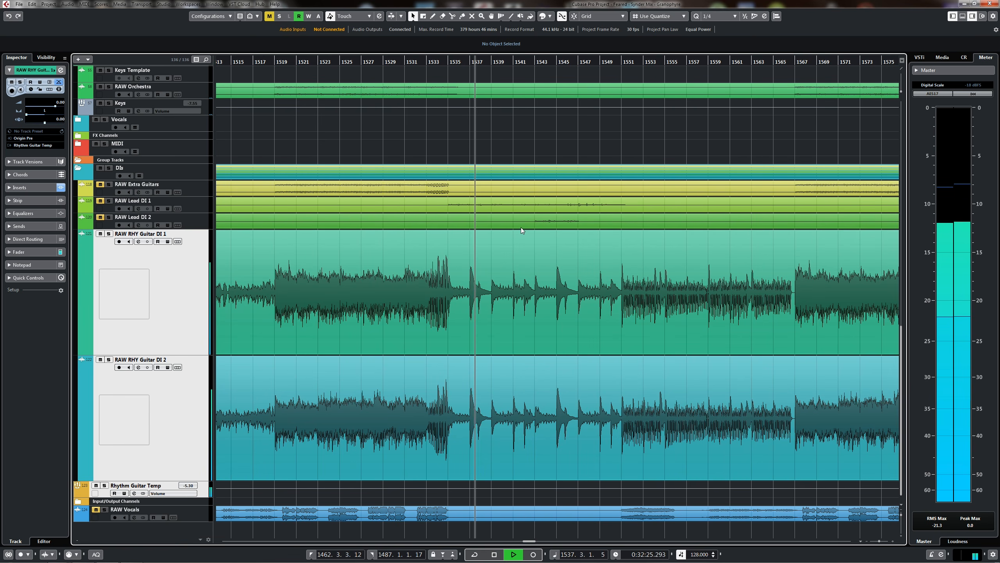
{"action": "key", "text": "g"}
{"action": "key", "text": "g"}
{"action": "key", "text": "g"}
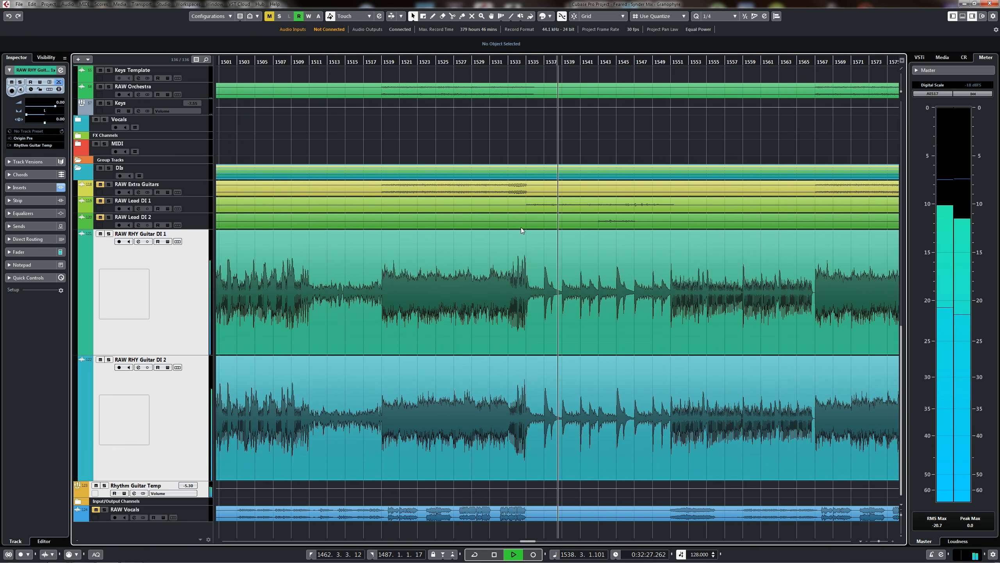
{"action": "scroll", "coordinate": [489, 233], "scroll_direction": "right", "scroll_amount": 1}
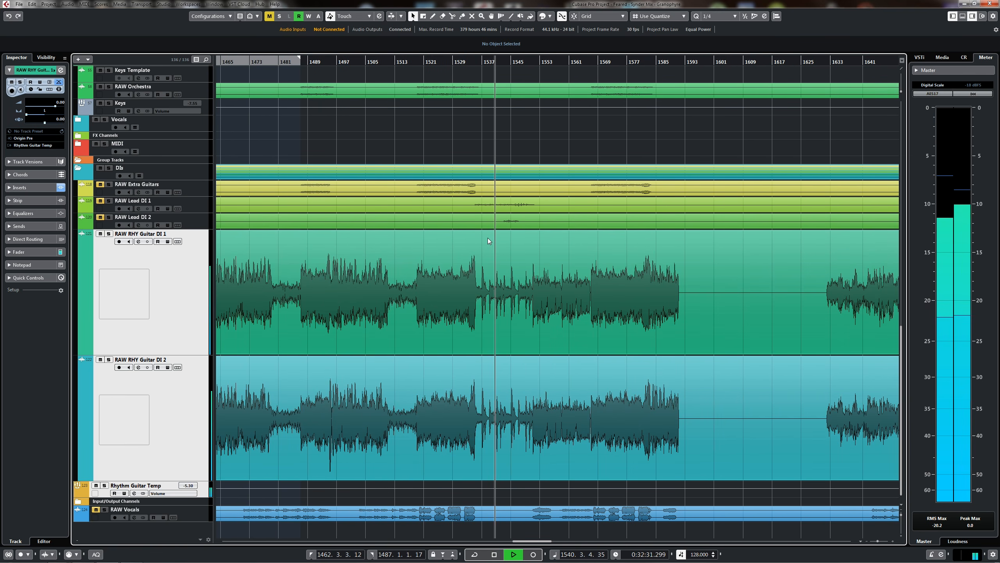
{"action": "key", "text": "space"}
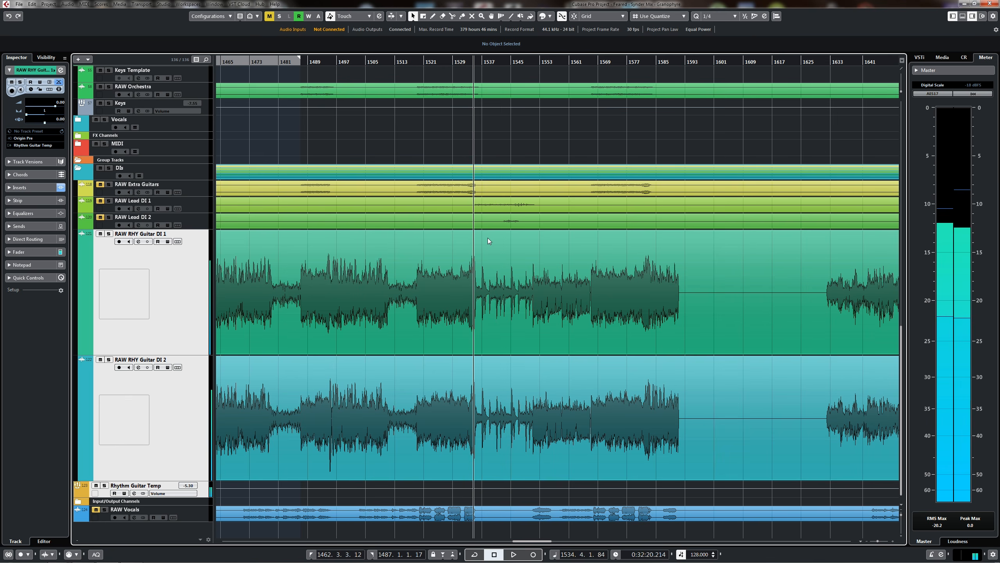